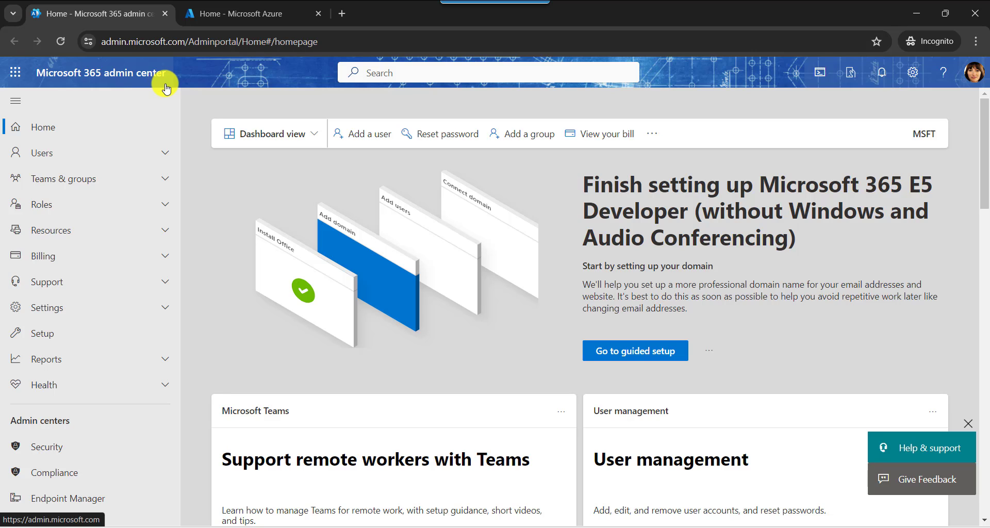
# Step: Go to Settings > Org settings and show the Organization profile settings list
pyautogui.click(78, 308)
pyautogui.click(56, 378)
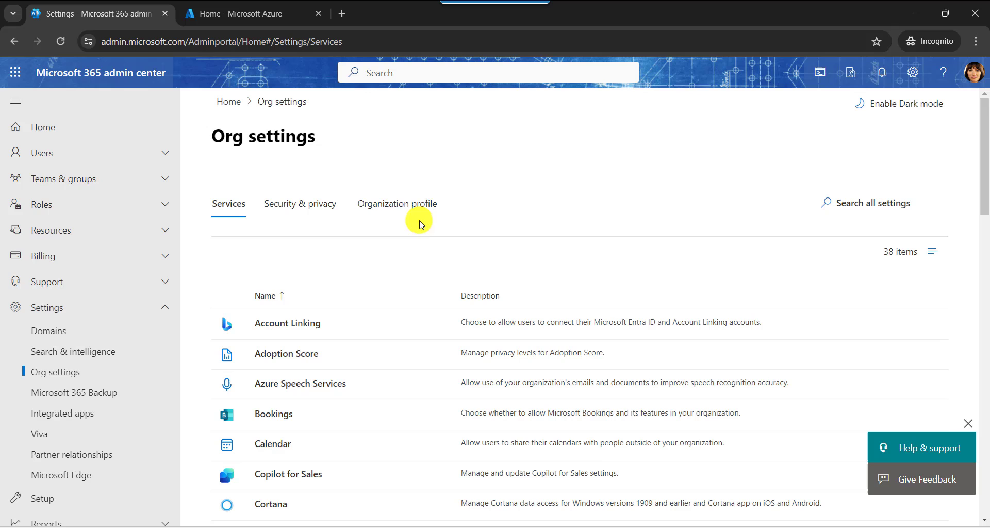
pyautogui.click(401, 211)
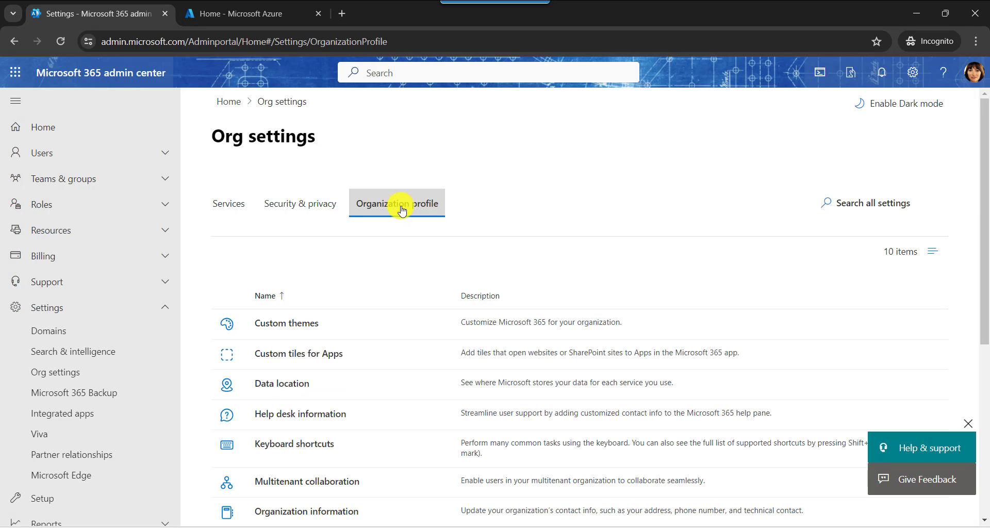
pyautogui.scroll(-1, 265, 392)
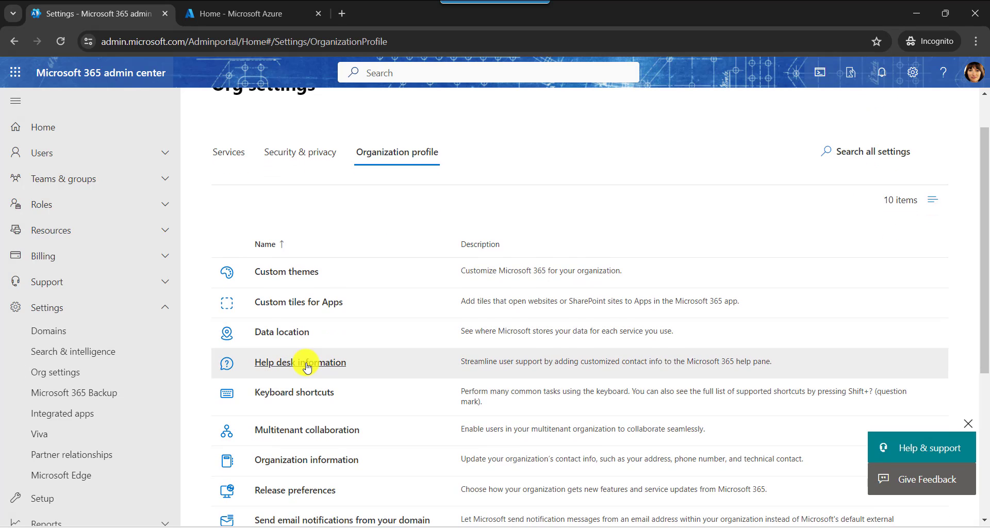
pyautogui.scroll(-1, 274, 367)
# Step: Change the organization name to 'MSFT Technologies' in Organization information and save it
pyautogui.click(288, 413)
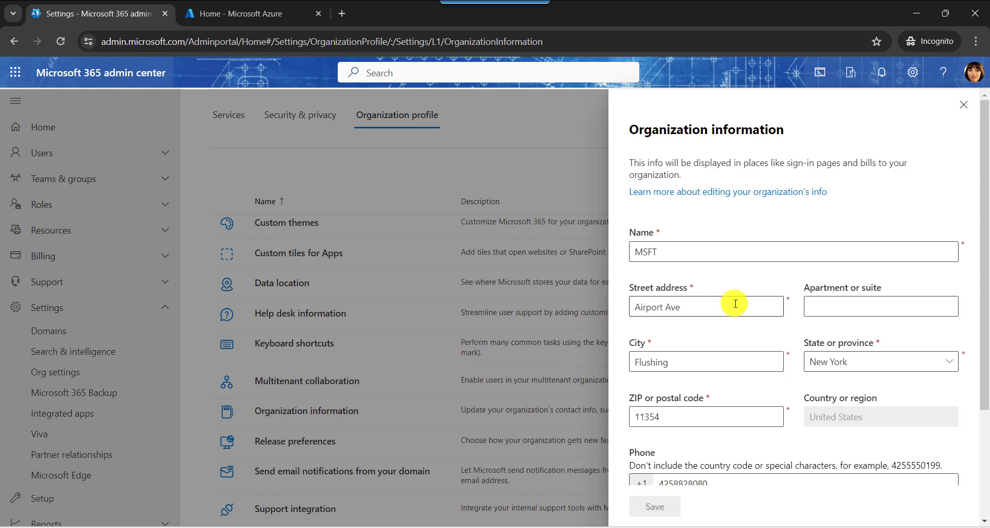
pyautogui.click(680, 253)
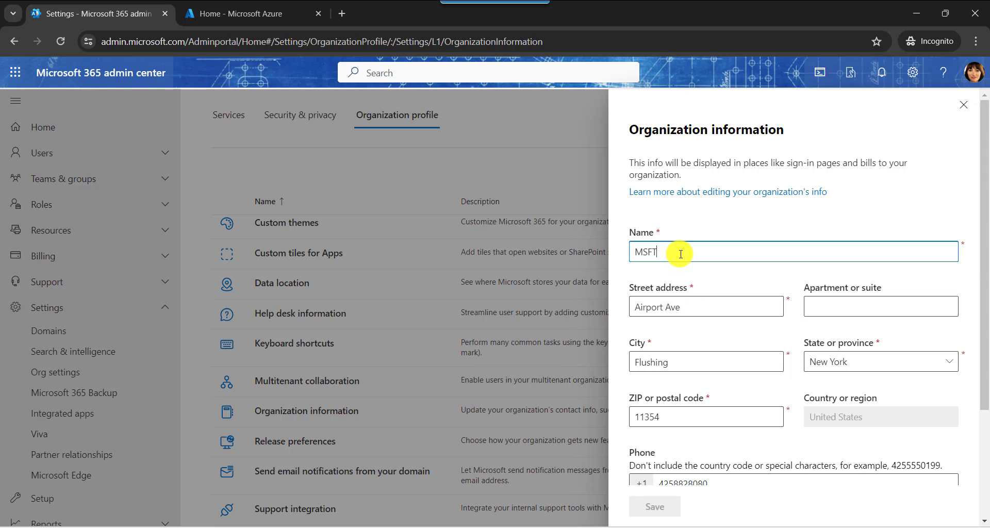
pyautogui.scroll(-3, 722, 361)
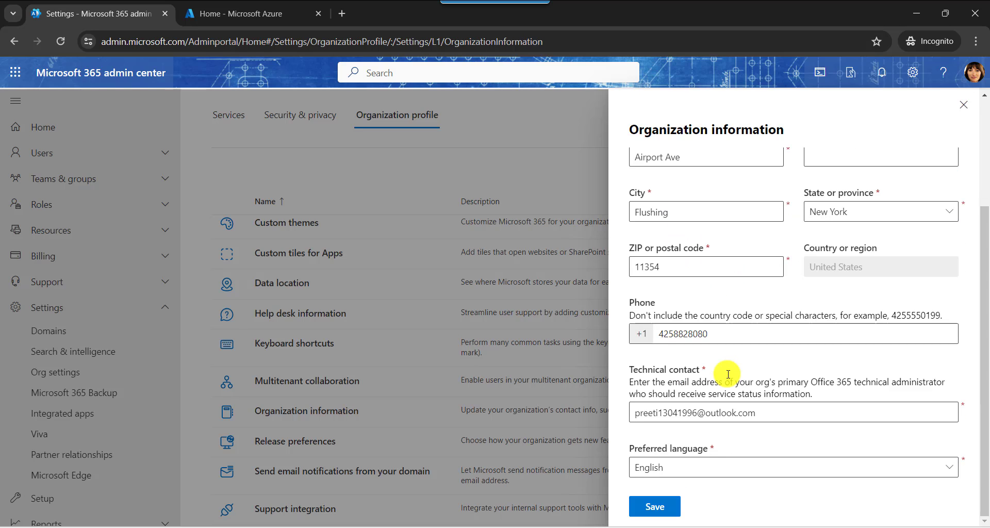
pyautogui.click(661, 507)
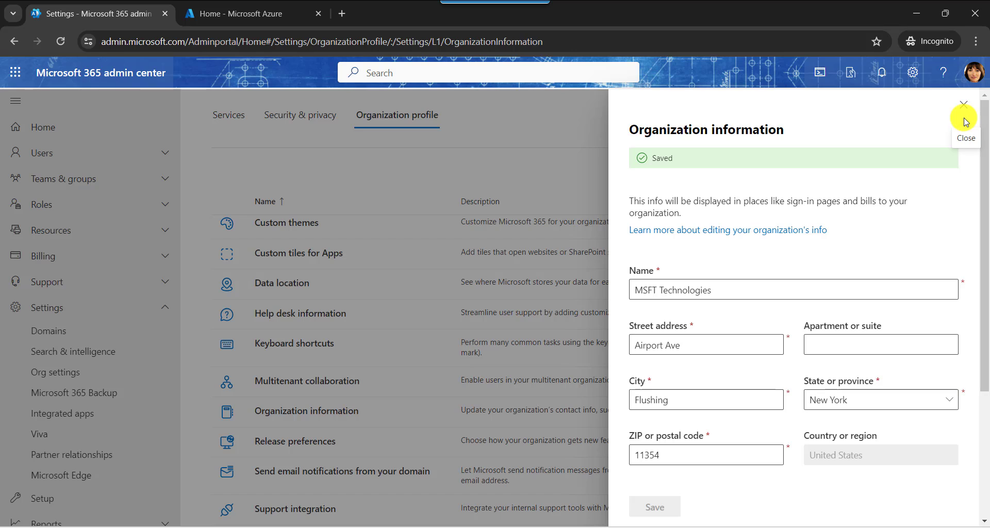
pyautogui.click(964, 104)
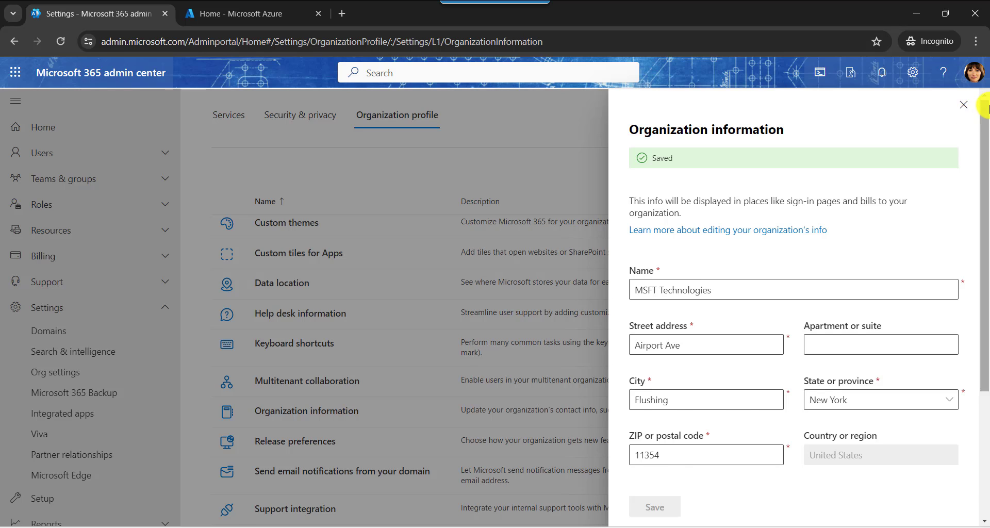
pyautogui.scroll(-5, 107, 442)
# Step: Open the tenant Properties page in Microsoft Entra admin center
pyautogui.click(65, 478)
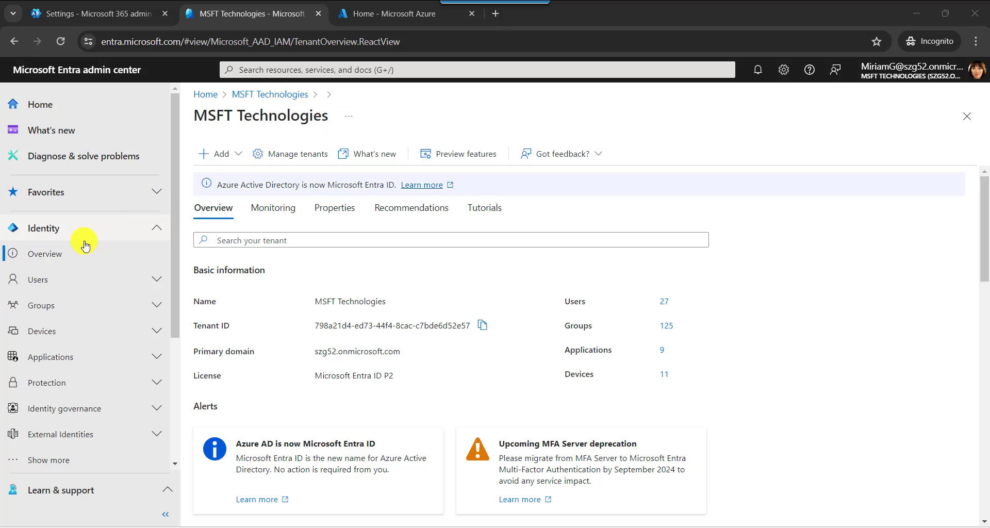
pyautogui.click(59, 260)
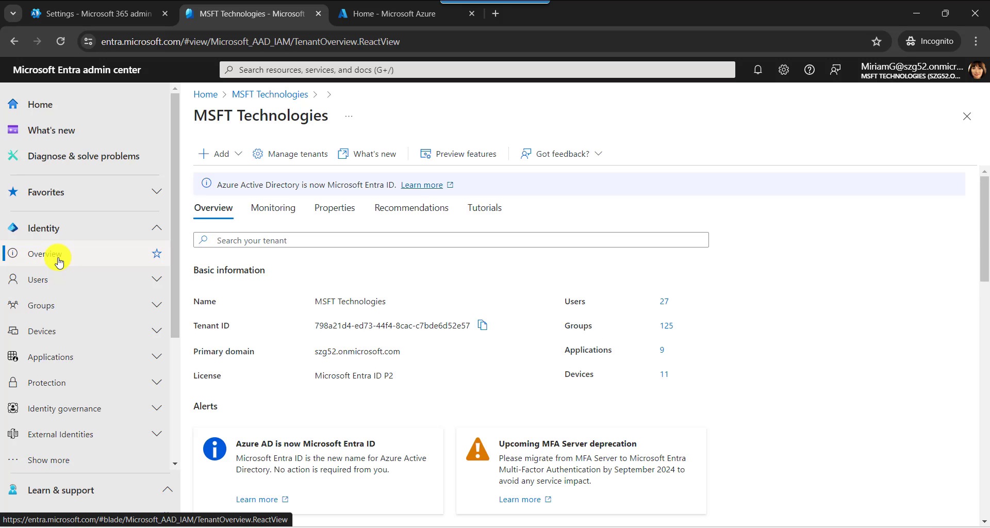
pyautogui.click(326, 207)
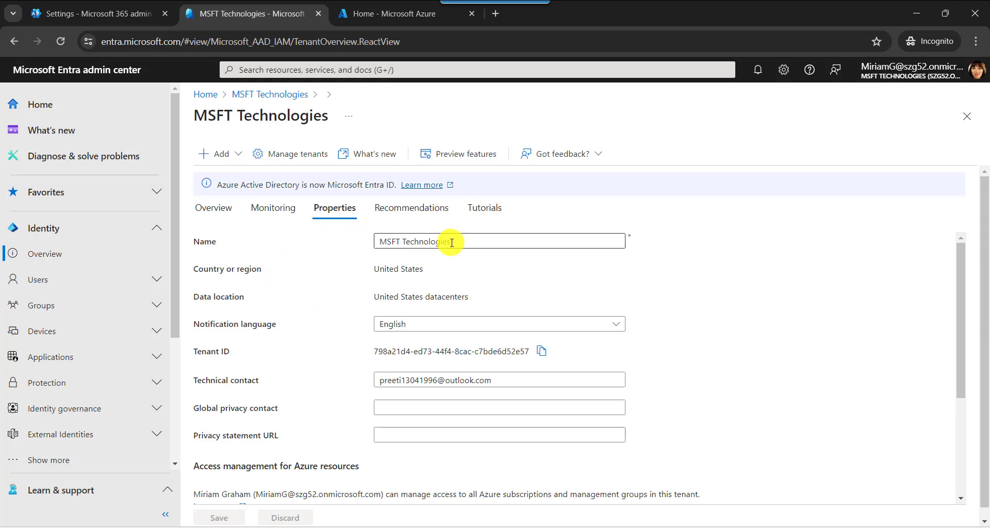
# Step: Change the tenant name to 'MSFT' and save the properties
pyautogui.click(478, 244)
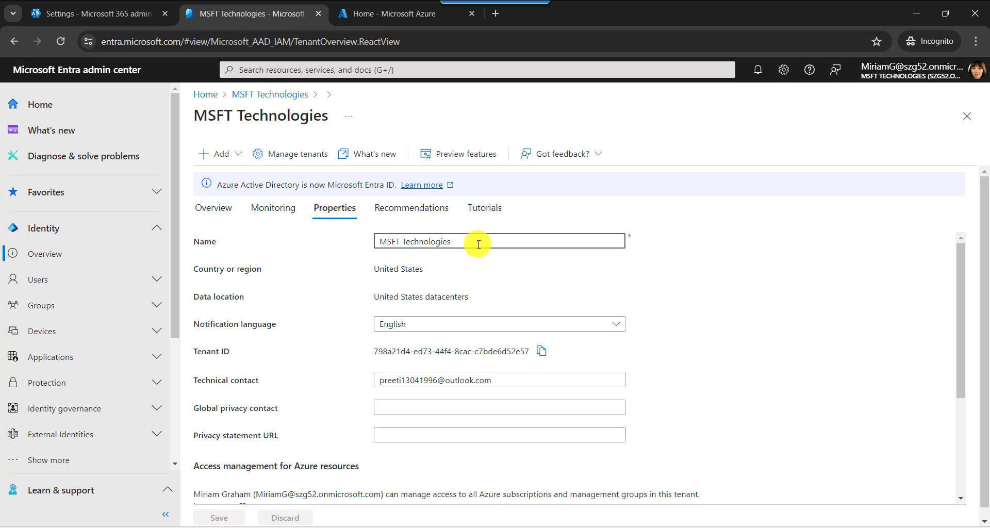
pyautogui.press('BackSpace')
pyautogui.press('BackSpace')
pyautogui.press('BackSpace')
pyautogui.press('BackSpace')
pyautogui.press('BackSpace')
pyautogui.press('BackSpace')
pyautogui.press('BackSpace')
pyautogui.press('BackSpace')
pyautogui.press('BackSpace')
pyautogui.press('BackSpace')
pyautogui.press('BackSpace')
pyautogui.press('BackSpace')
pyautogui.press('BackSpace')
pyautogui.press('BackSpace')
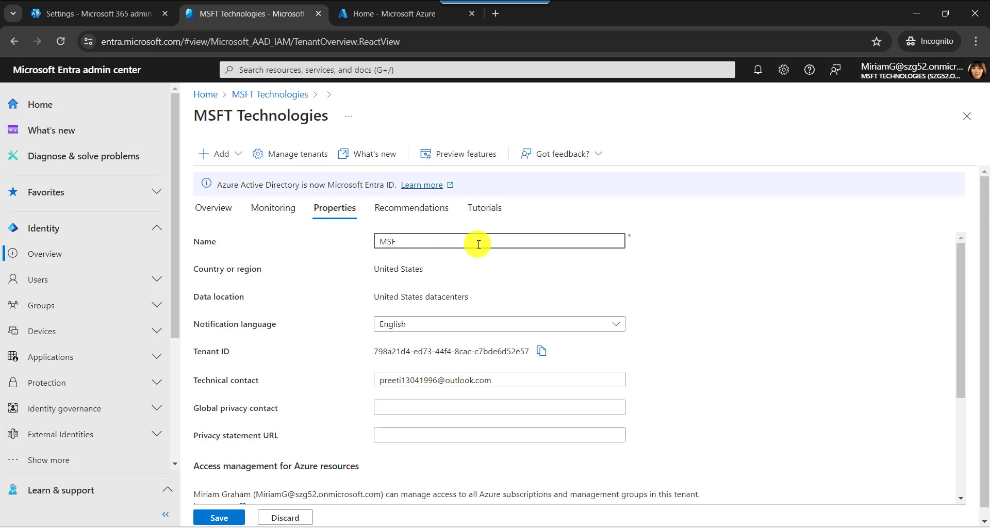
pyautogui.write('T')
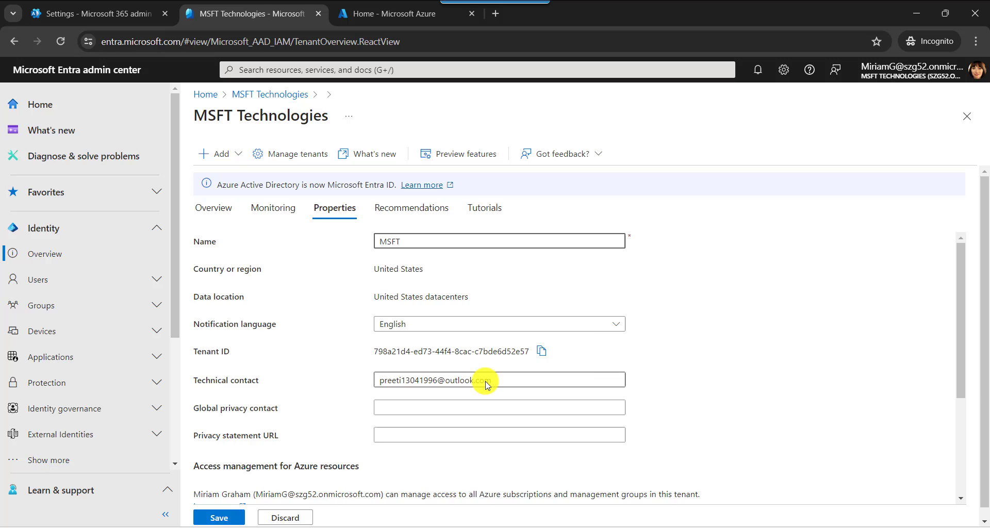
pyautogui.scroll(-3, 480, 376)
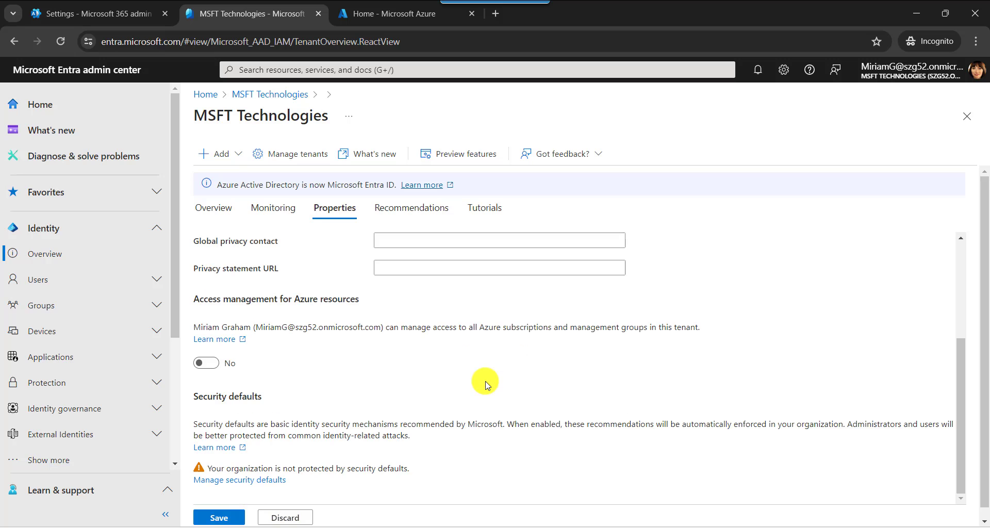
pyautogui.click(217, 517)
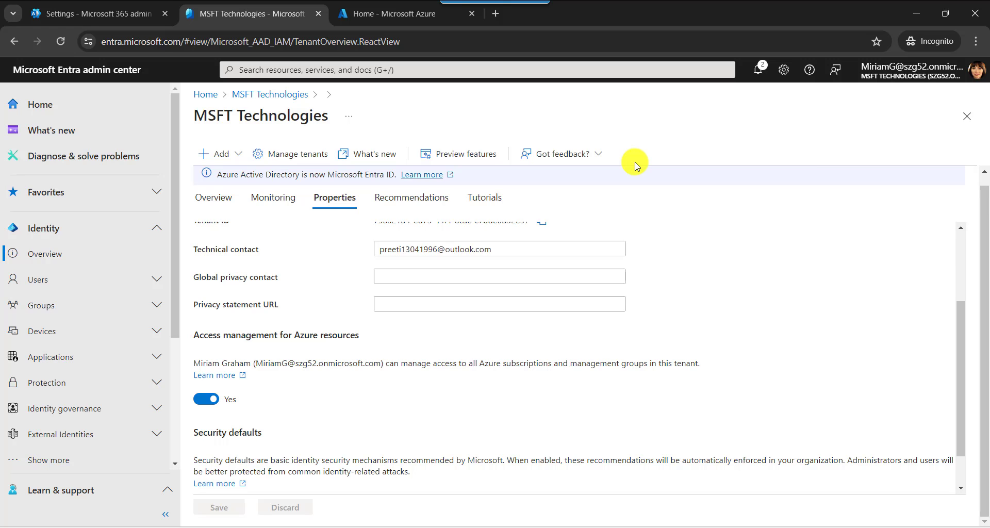
# Step: In the Azure portal, open the Microsoft Entra ID Properties page
pyautogui.click(407, 13)
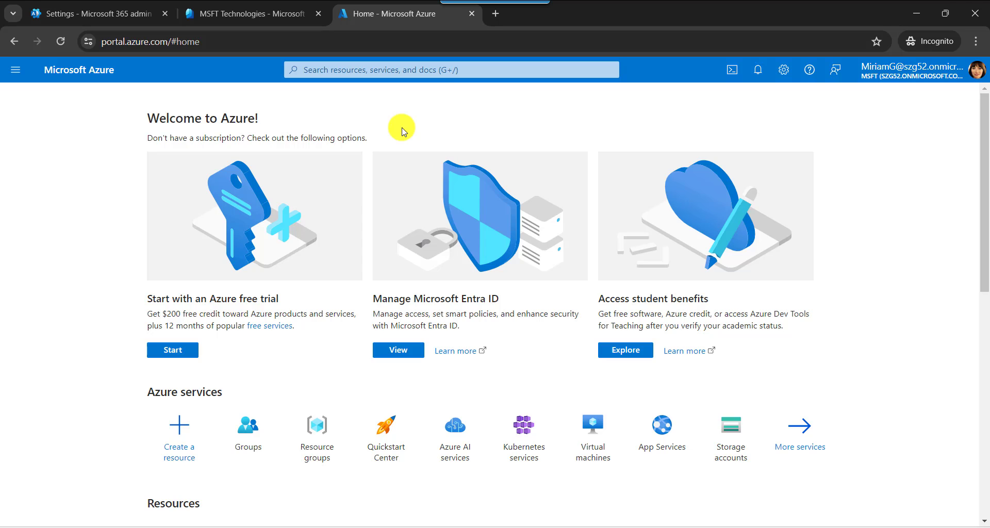
pyautogui.click(18, 75)
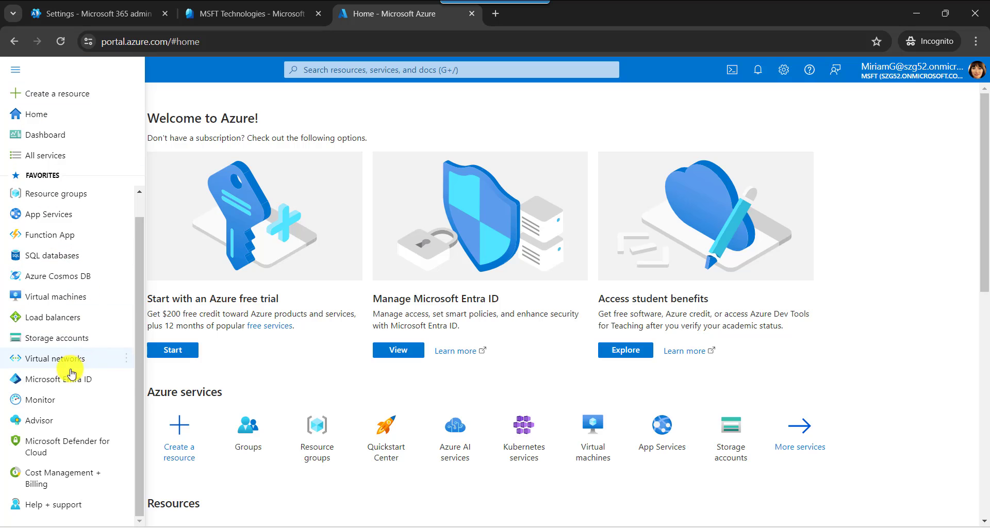
pyautogui.click(61, 381)
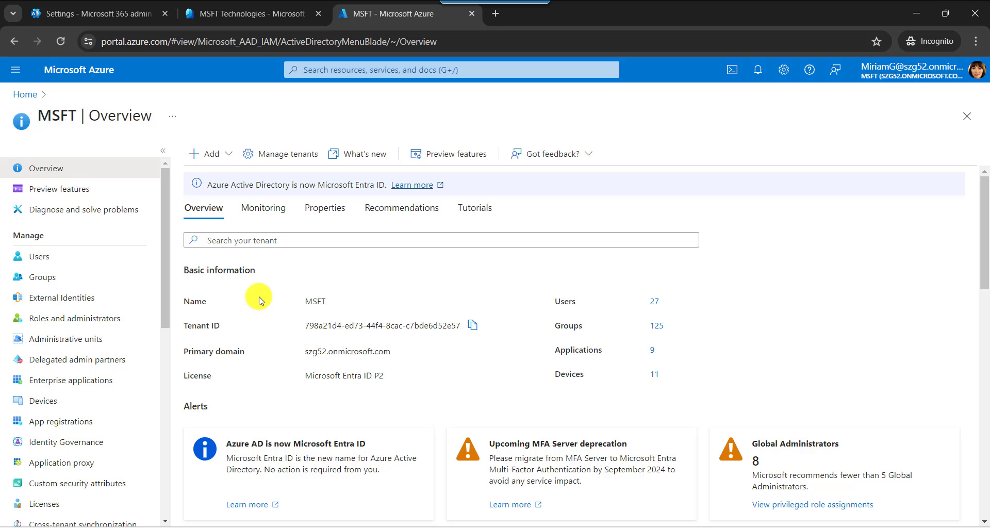
pyautogui.click(314, 211)
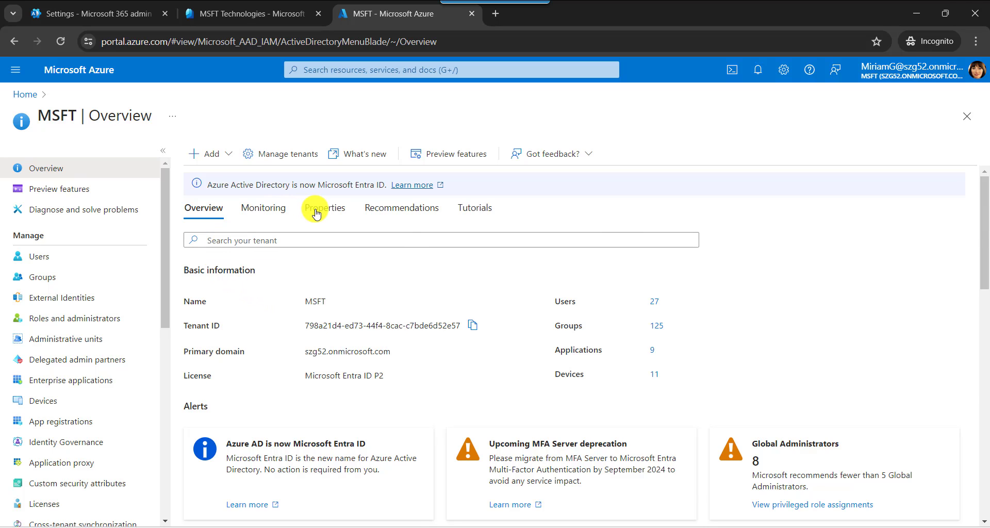
# Step: Append 'Technologies' so the tenant name reads 'MSFT Technologies', and save
pyautogui.click(415, 240)
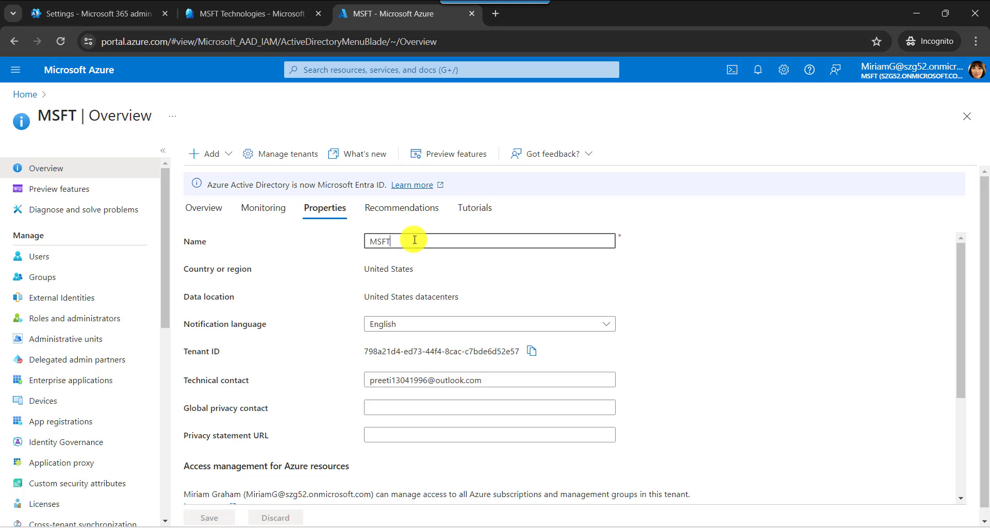
pyautogui.write('Technologies')
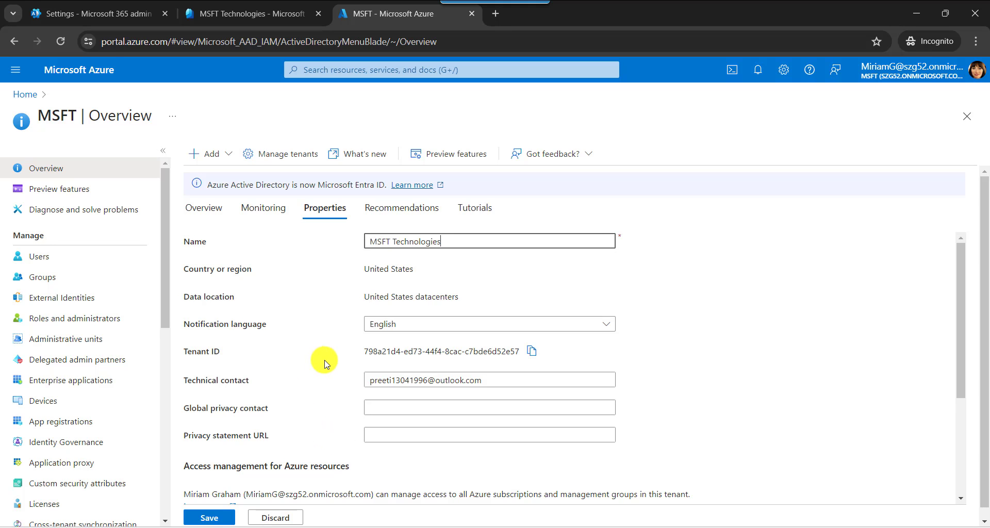
pyautogui.scroll(-3, 289, 335)
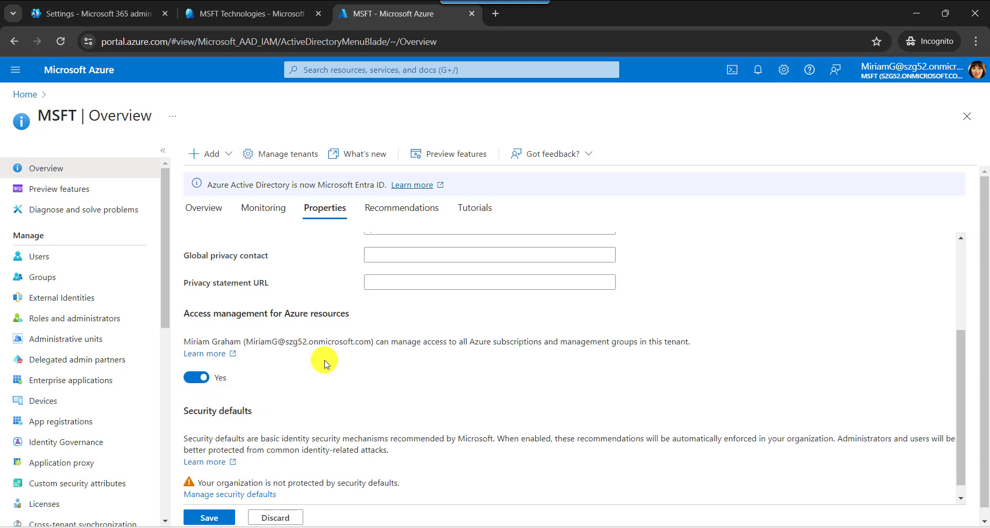
pyautogui.click(207, 519)
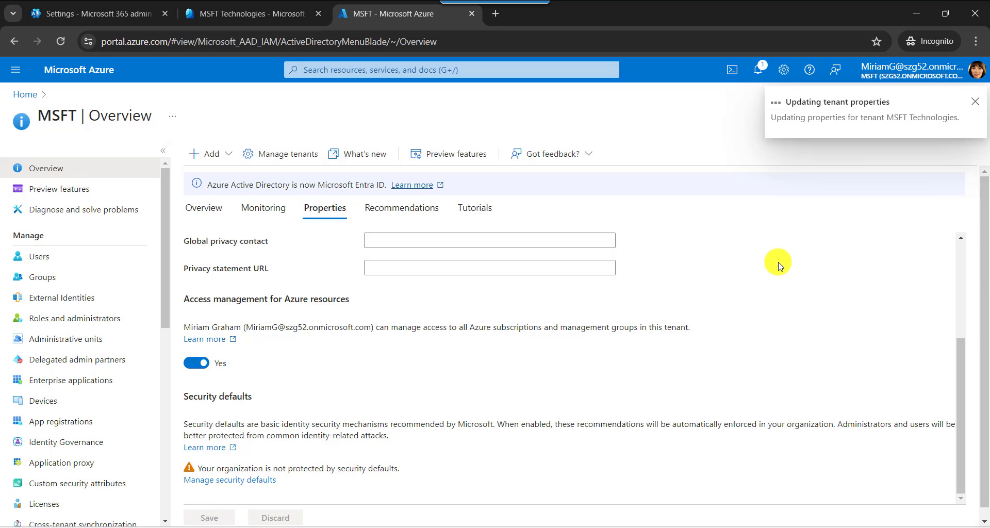